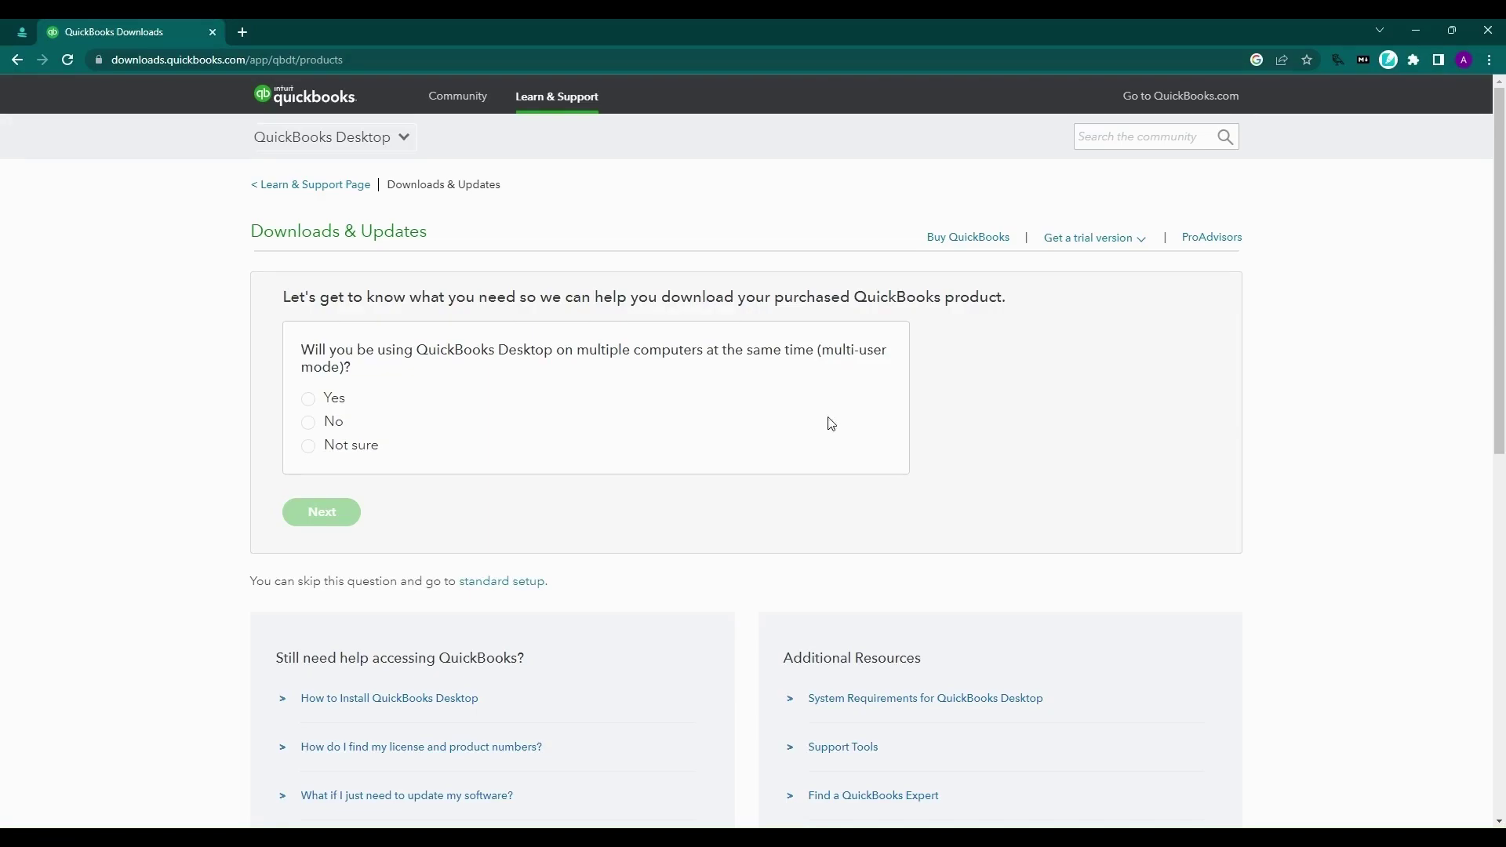
Answer Yes to using QuickBooks Desktop on multiple computers at once.
left_click(309, 400)
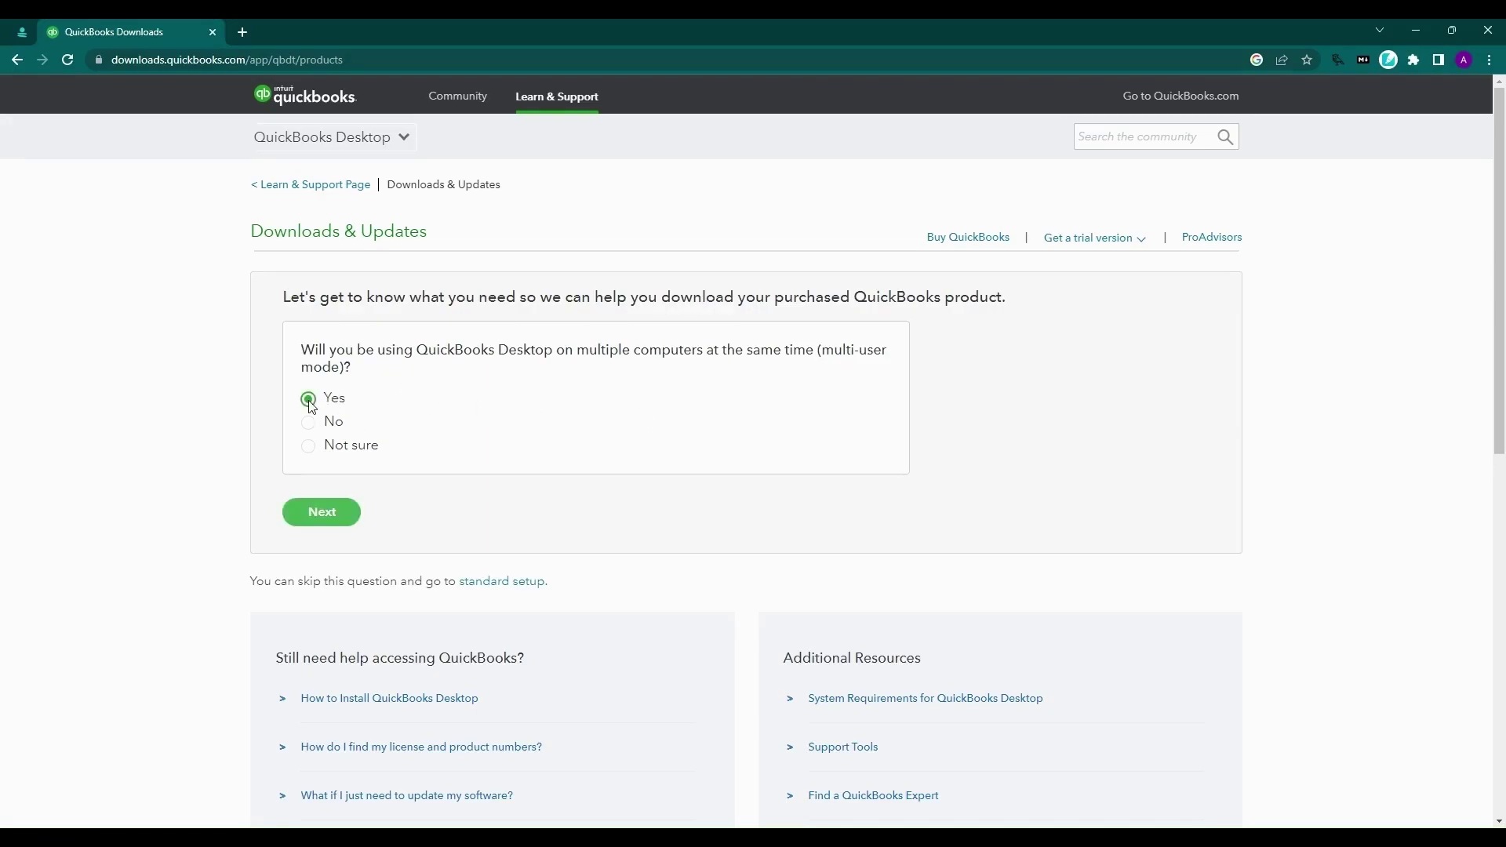
left_click(319, 515)
In Standard setup, choose United States (US), QuickBooks Desktop Enterprise, and version 21.
left_click(318, 514)
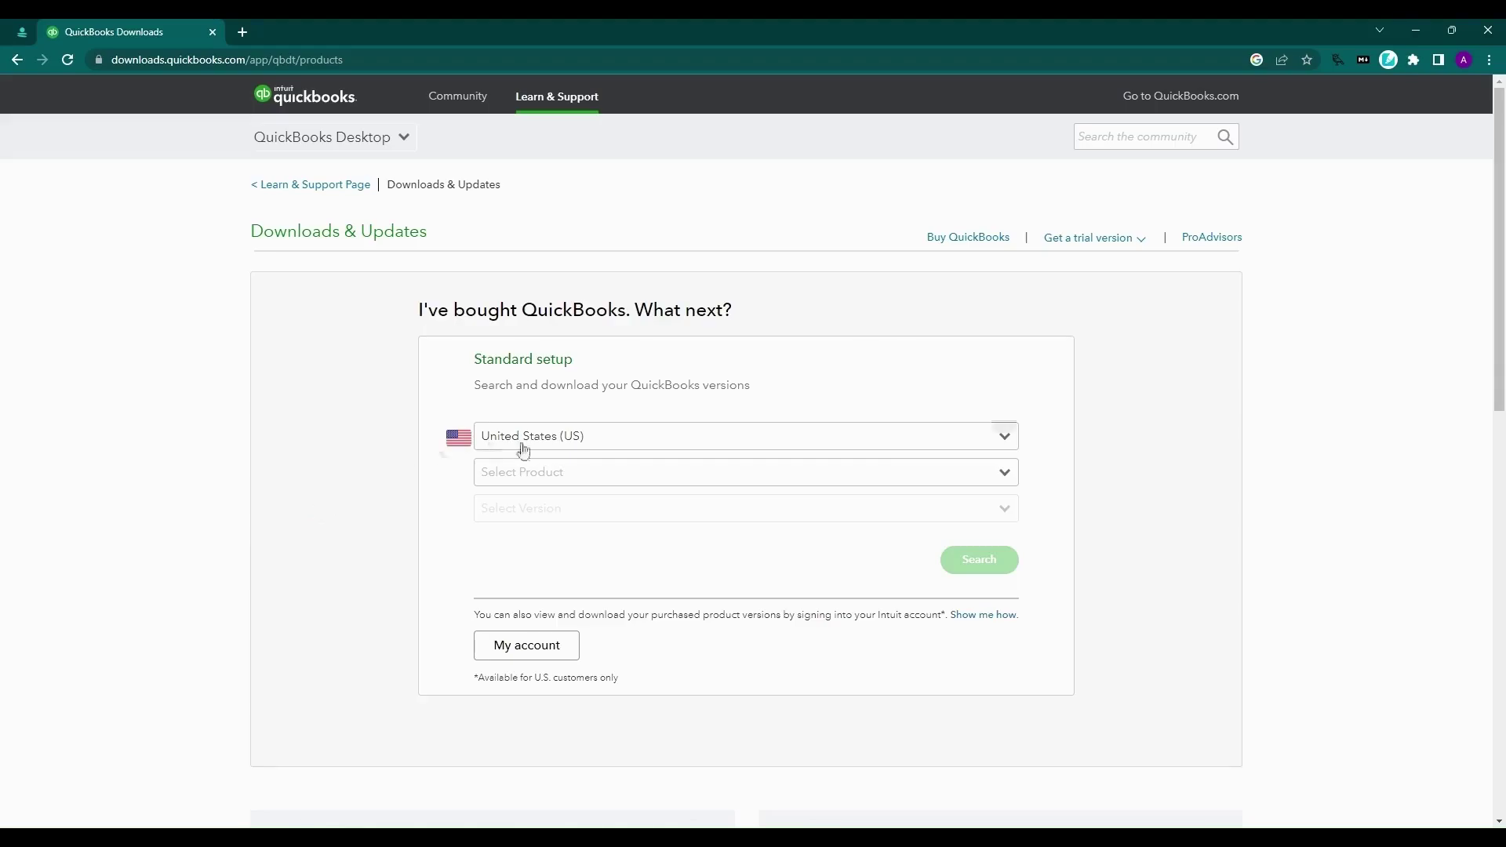
left_click(579, 449)
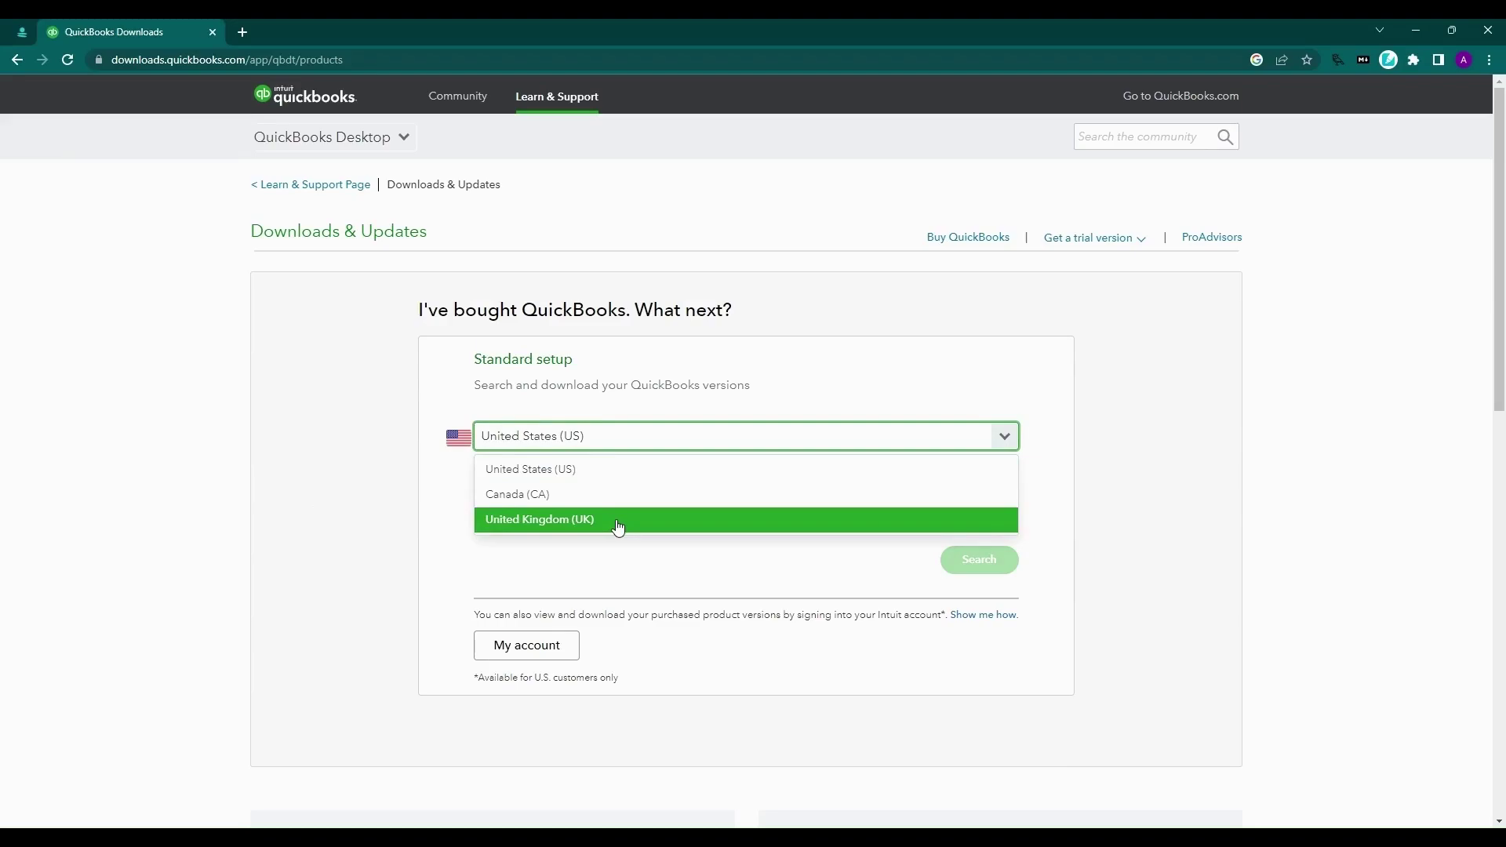
left_click(623, 449)
left_click(622, 476)
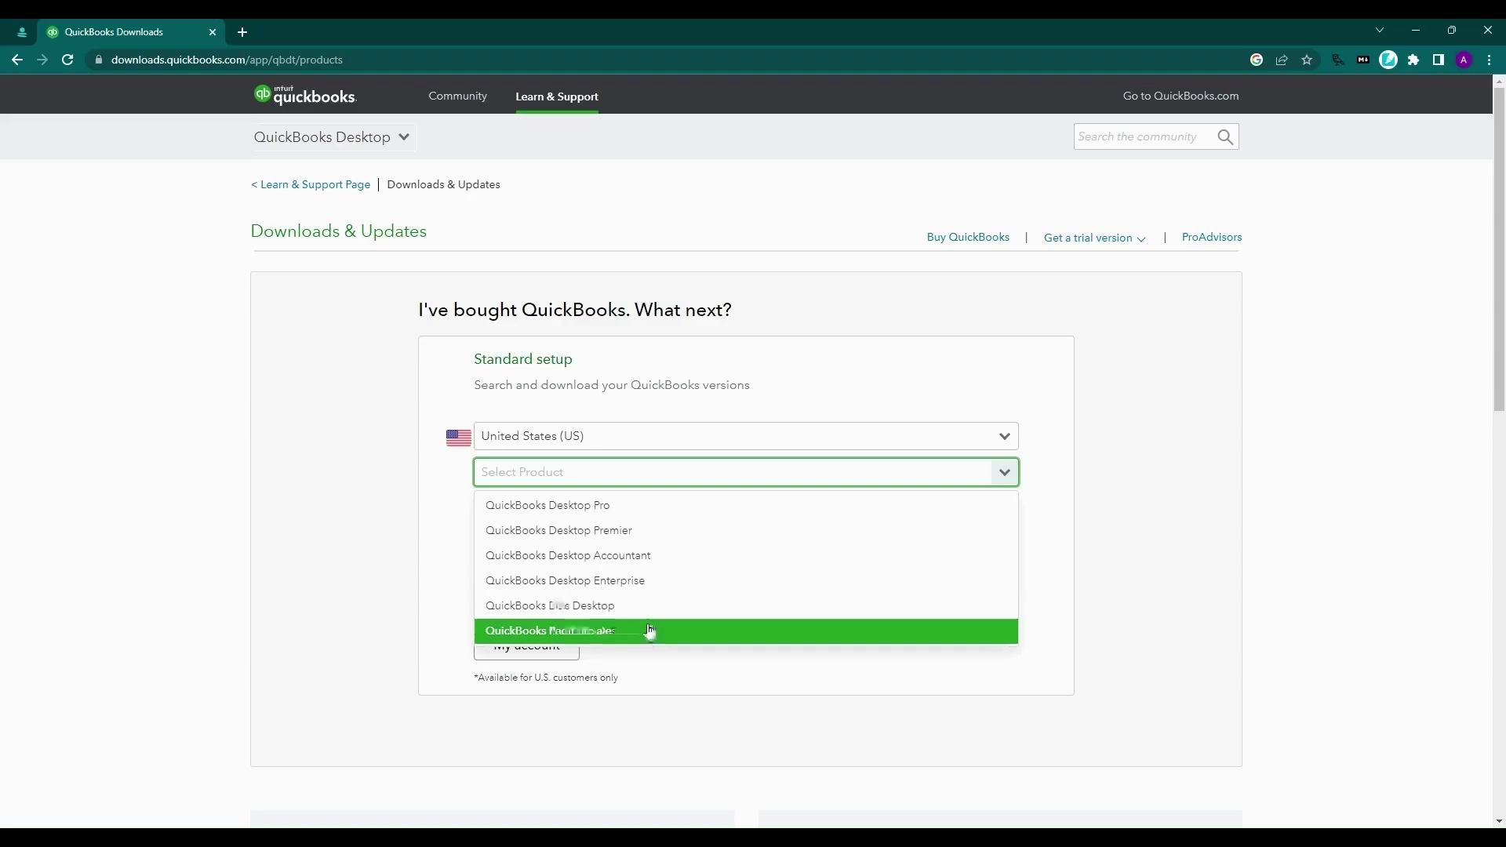
left_click(644, 580)
left_click(634, 509)
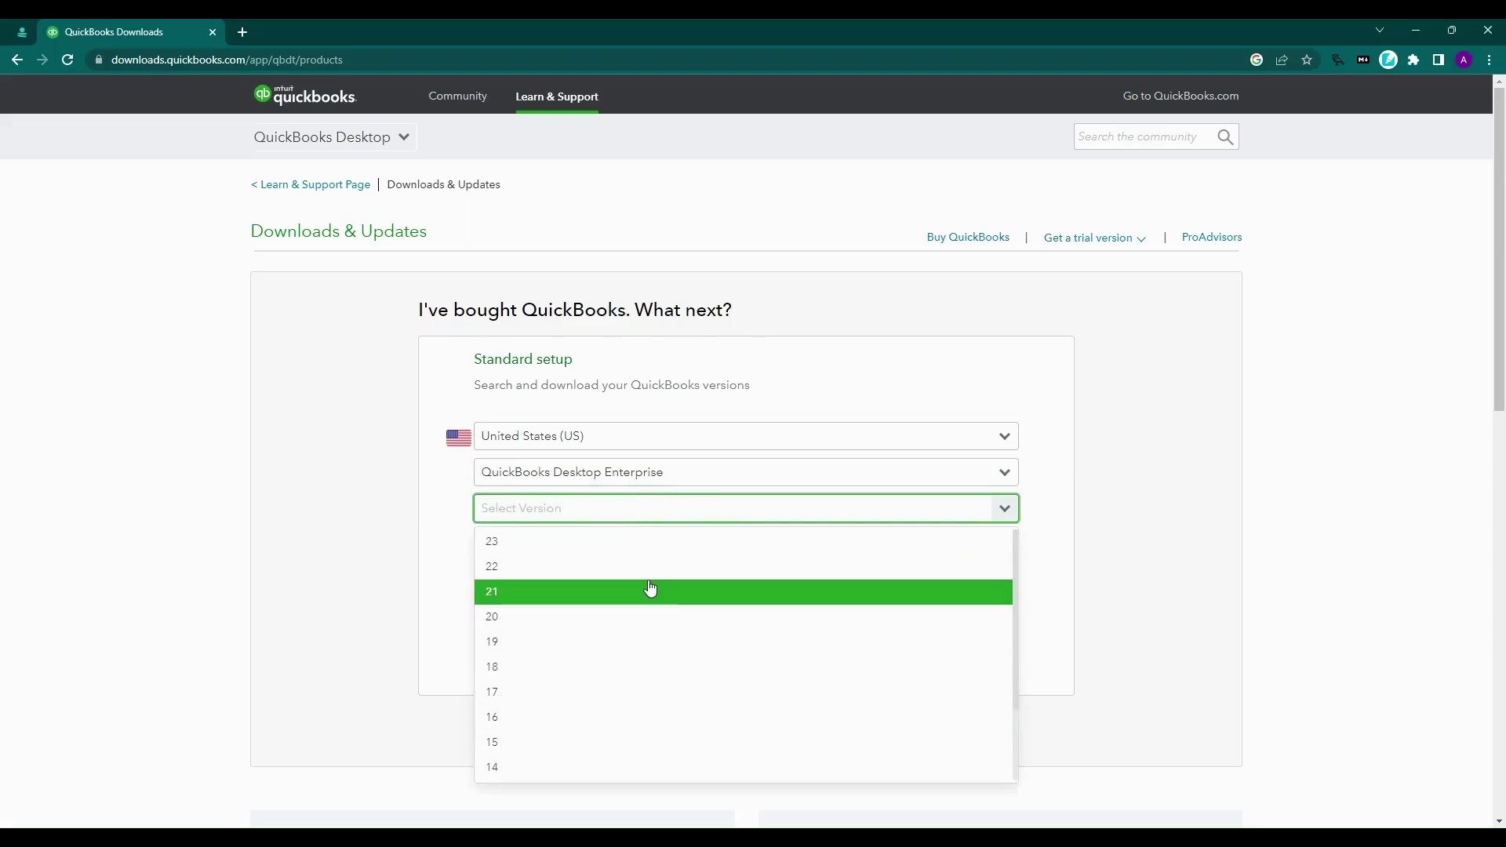
left_click(650, 590)
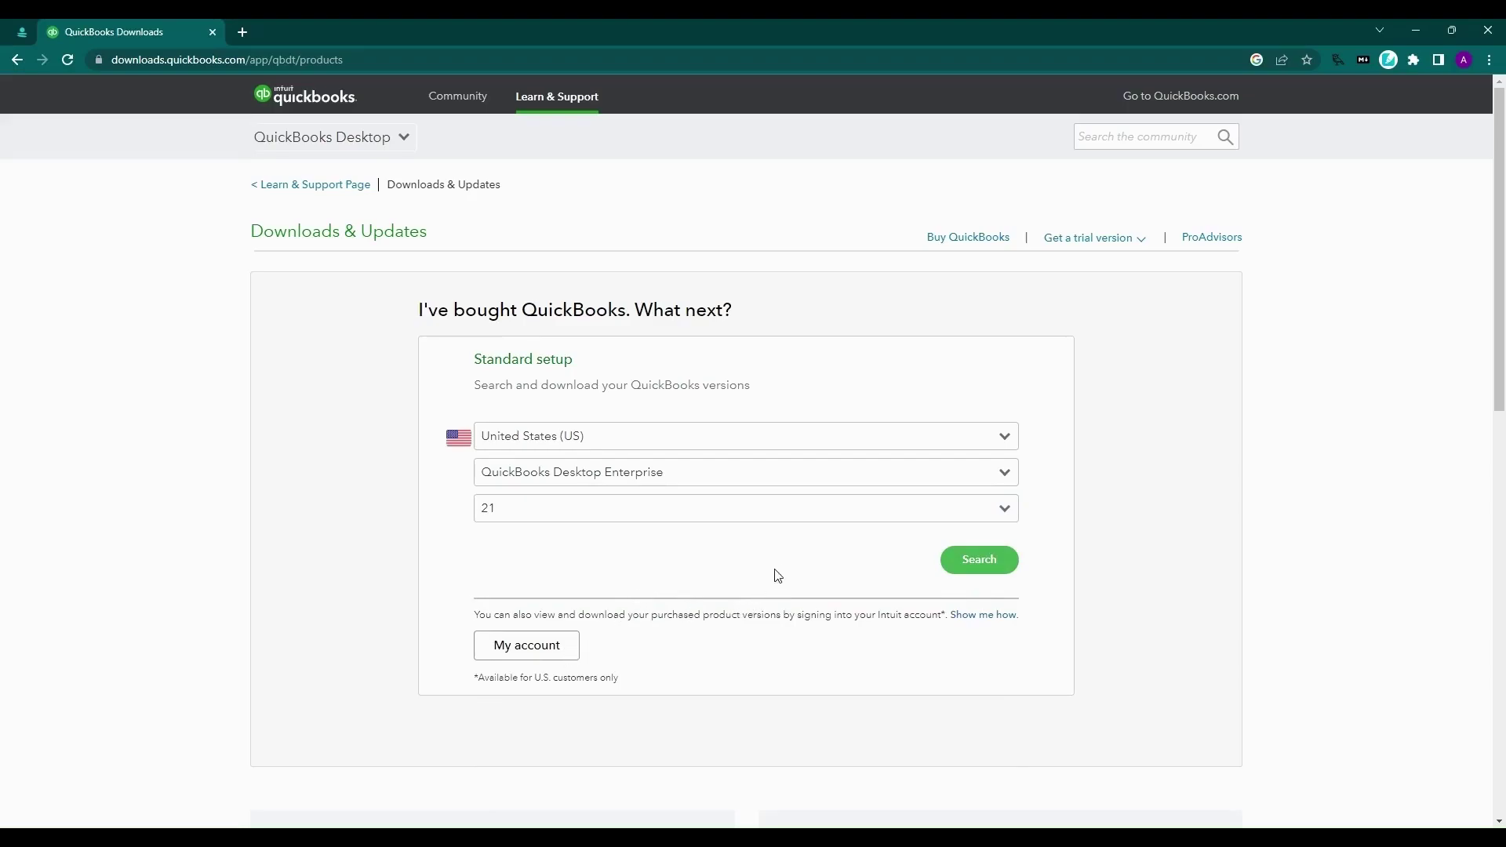
Search, then reveal the Enterprise 21 and Enterprise Accountant 21 download choices for version 21.0.
left_click(969, 573)
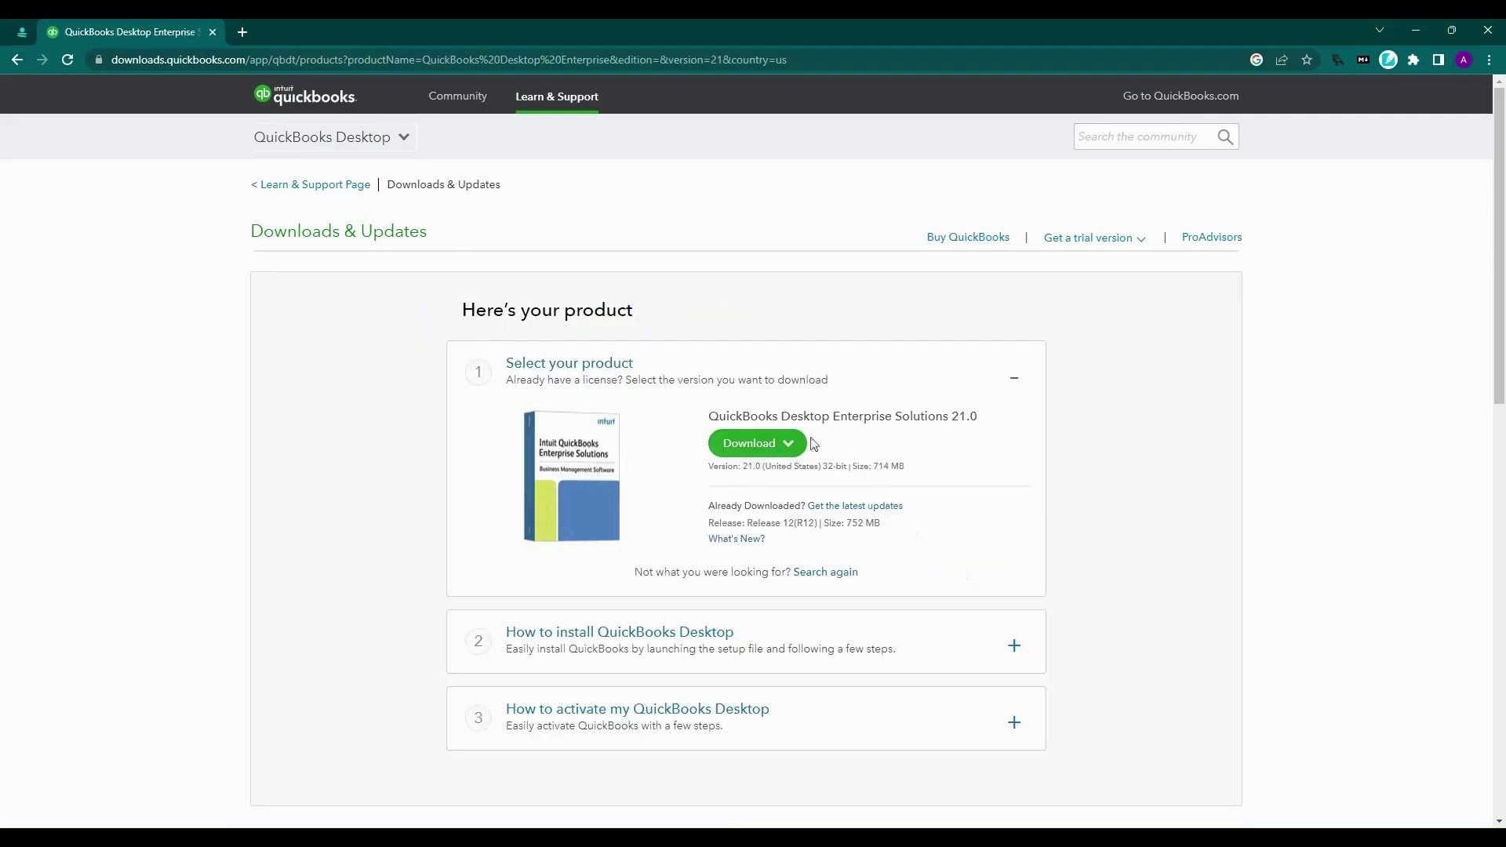
left_click(794, 449)
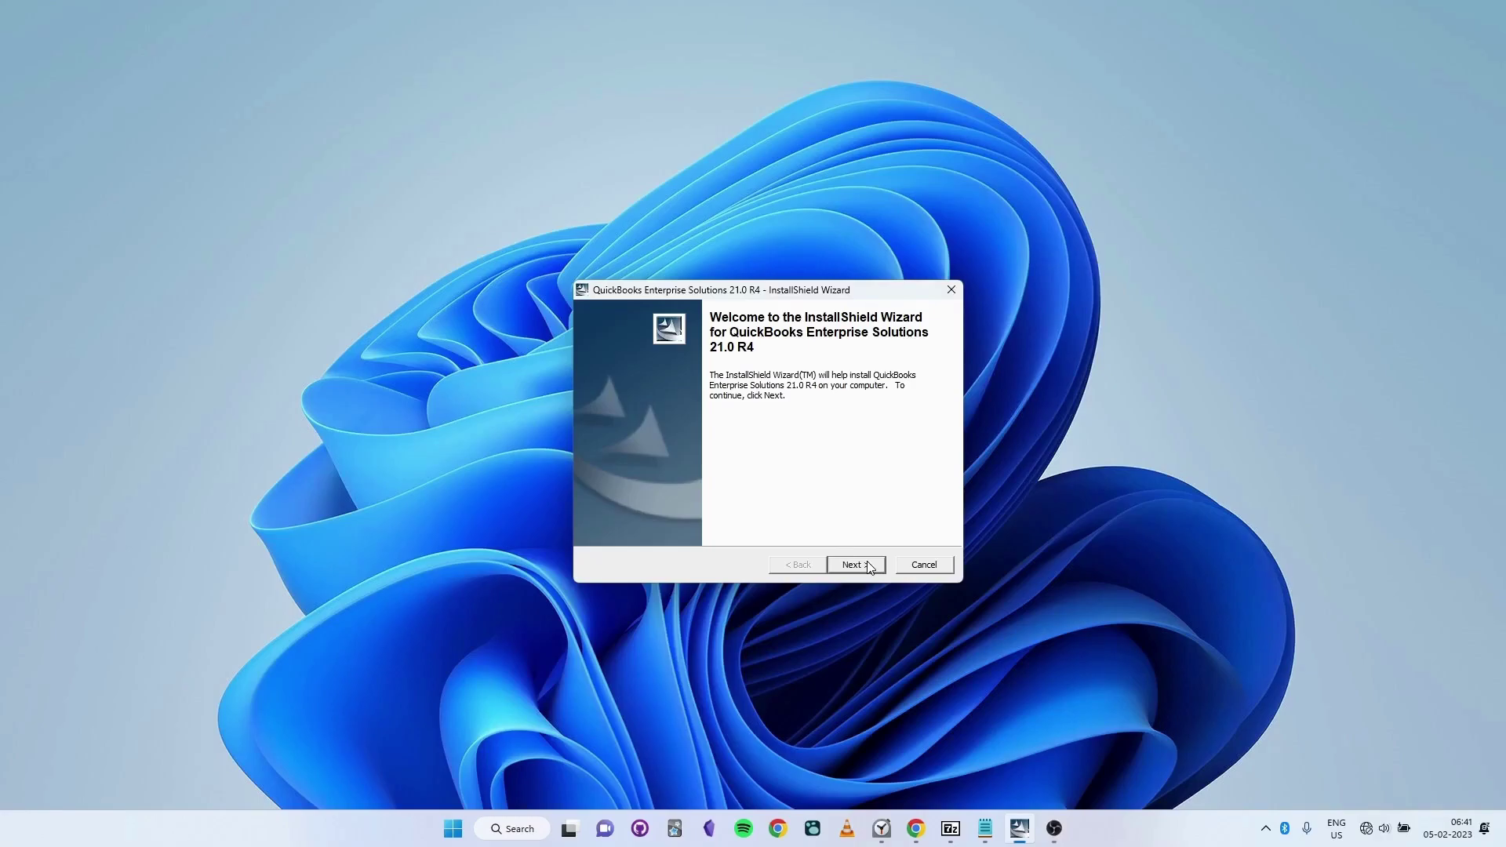
Extract the Enterprise Solutions 21.0 R4 setup files until Welcome to QuickBooks appears.
left_click(855, 565)
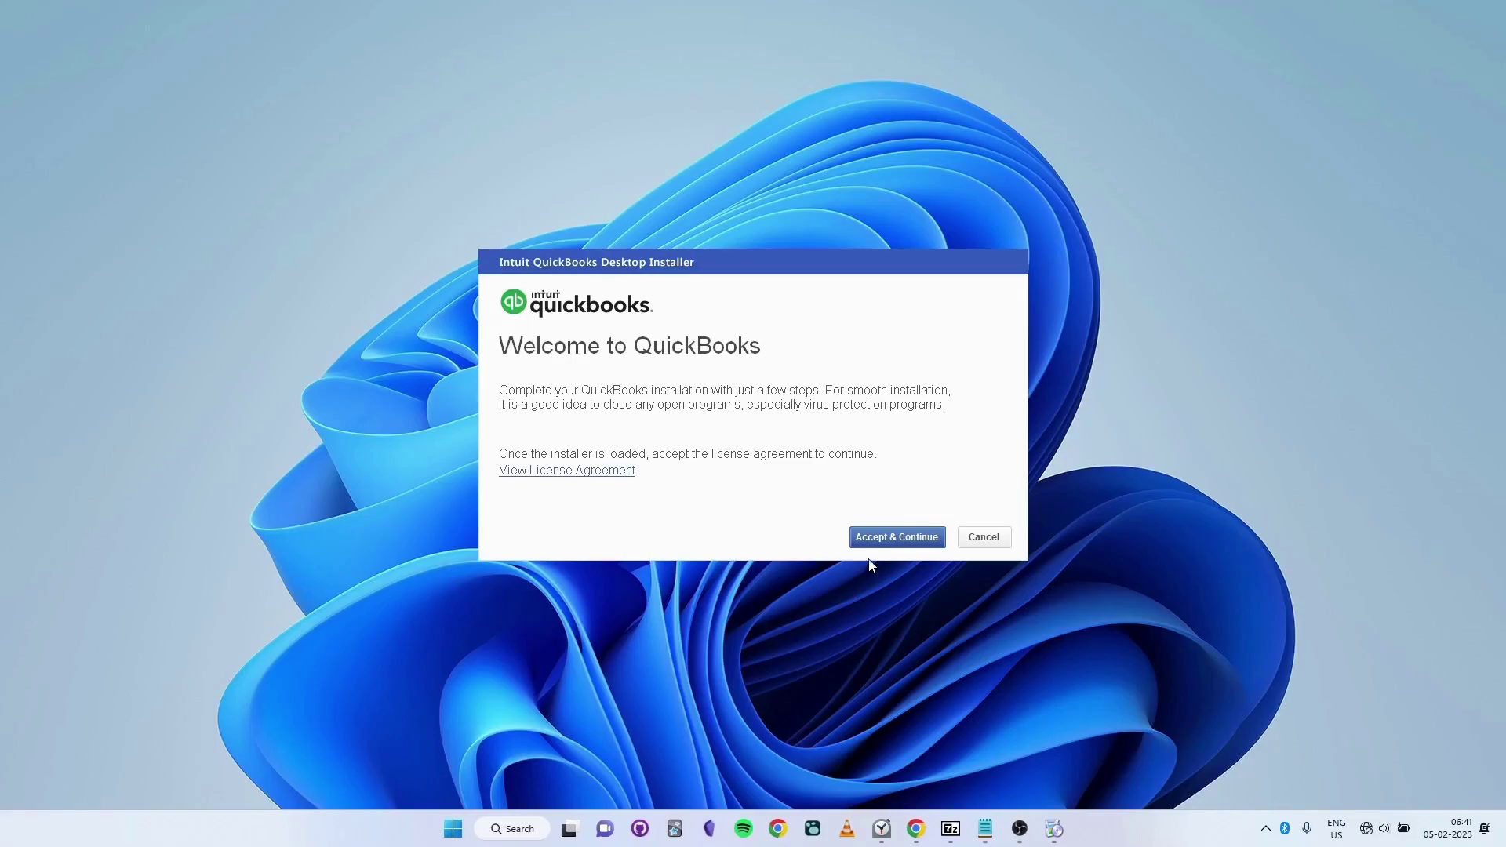
Accept the license agreement, then paste the license number and product number copied from Notepad.
left_click(892, 540)
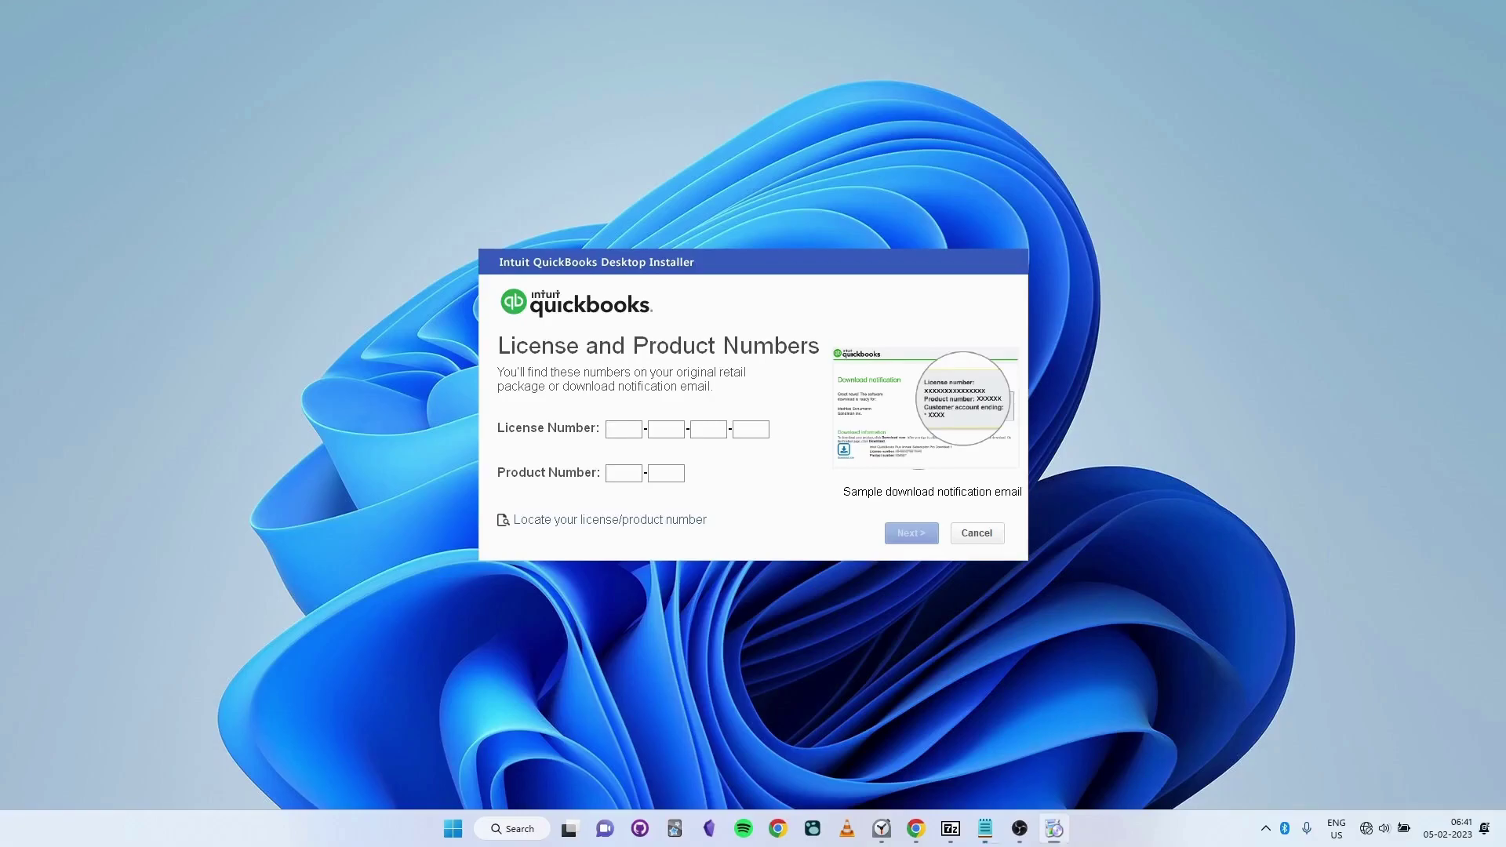
key("alt+Tab")
right_click(620, 433)
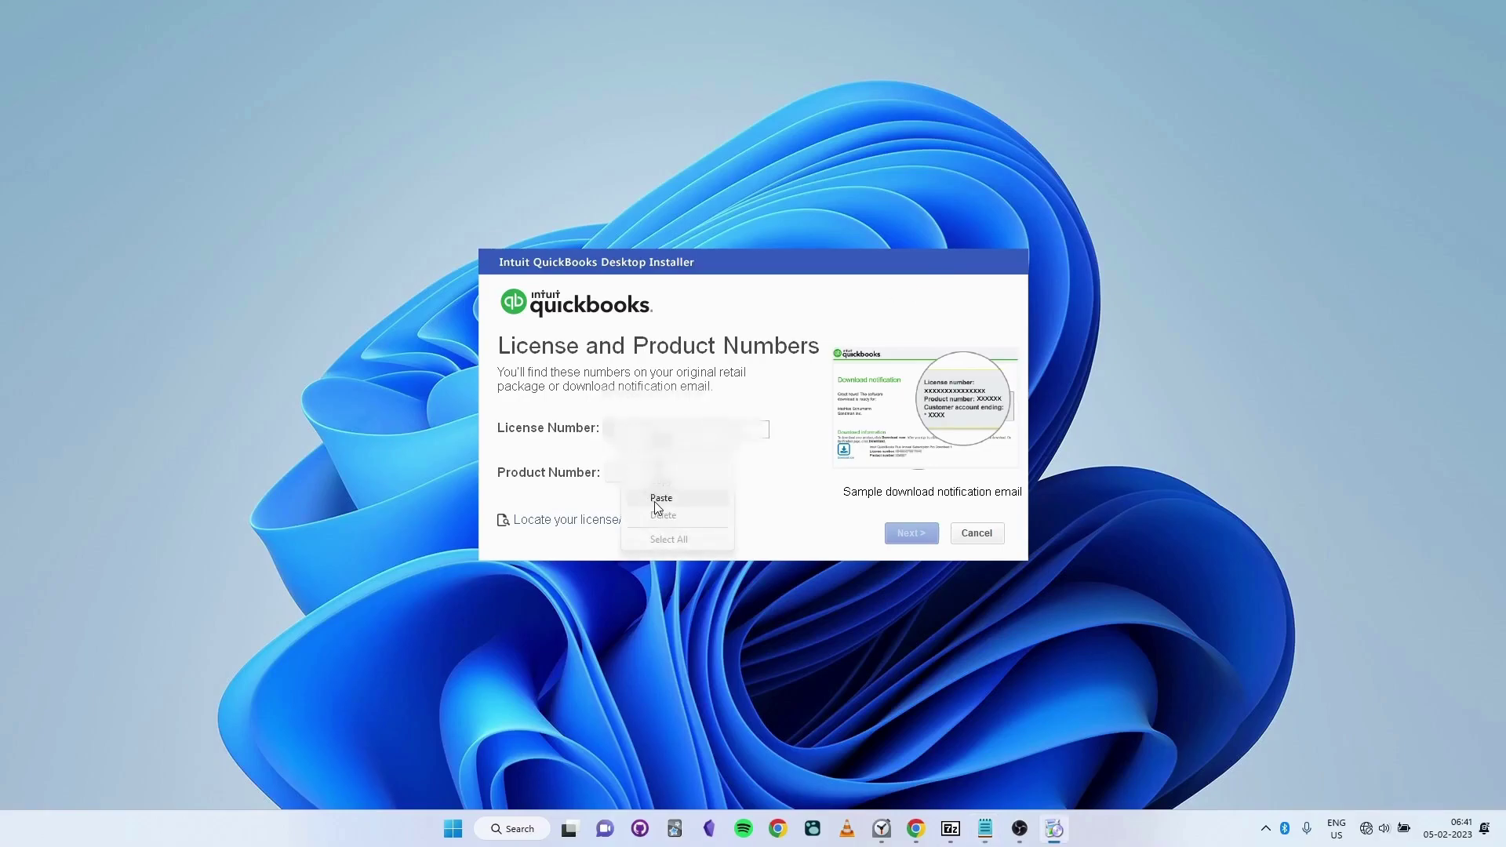
left_click(661, 499)
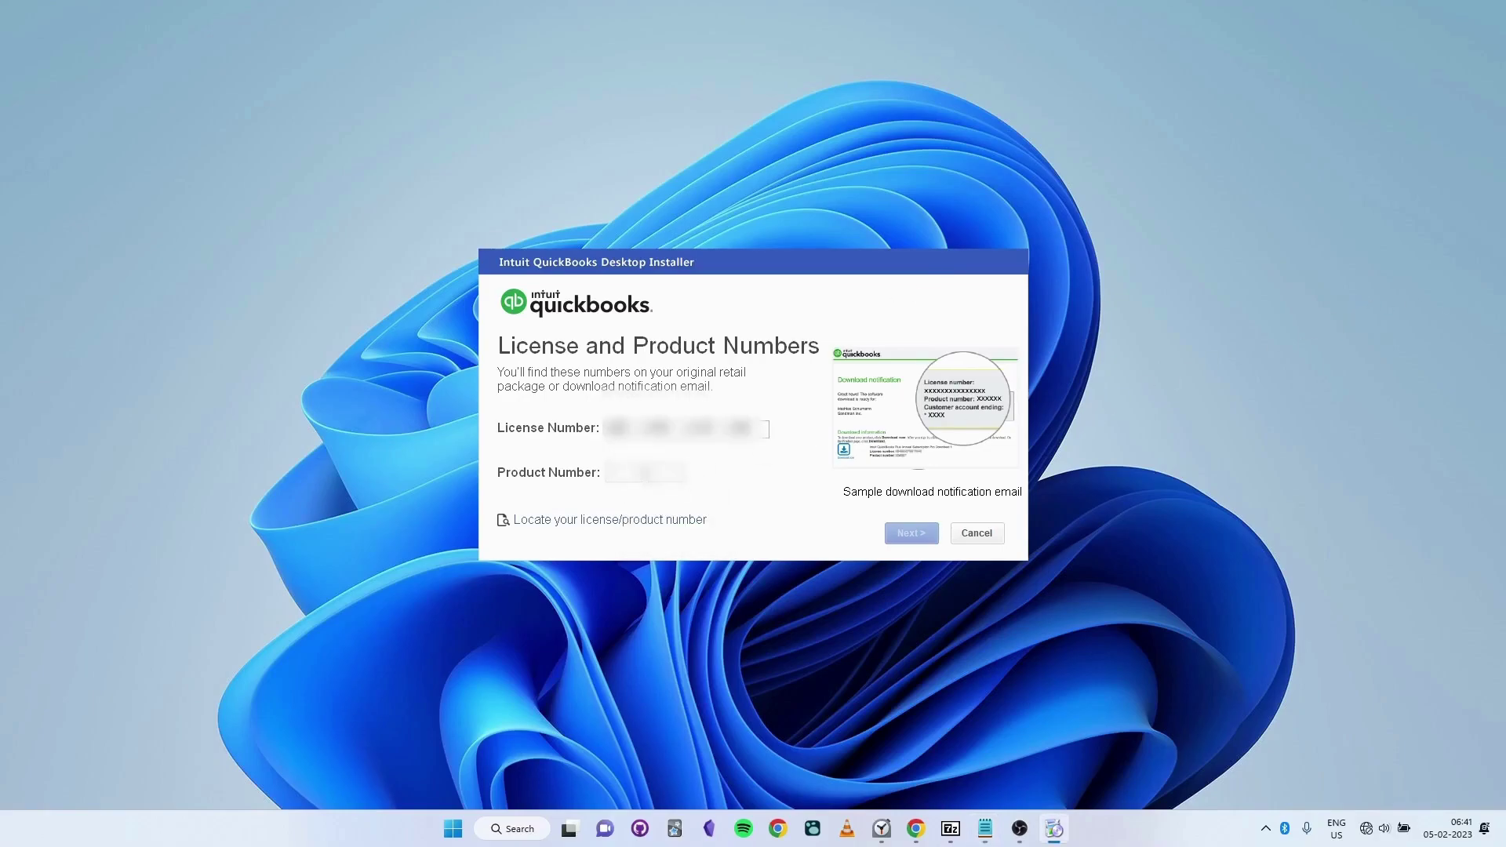
key("alt+Tab")
right_click(622, 476)
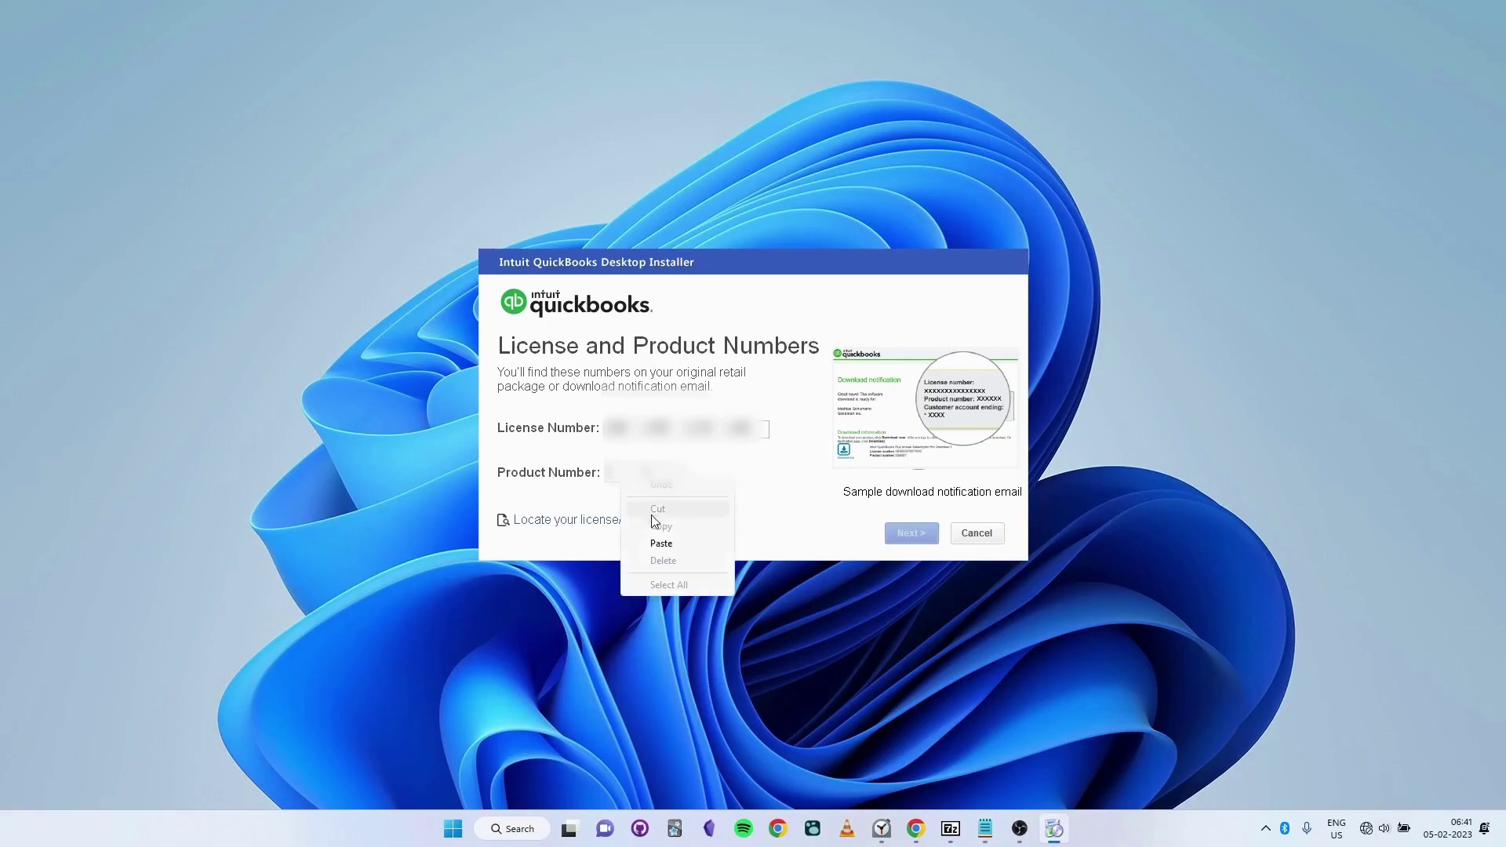
left_click(661, 543)
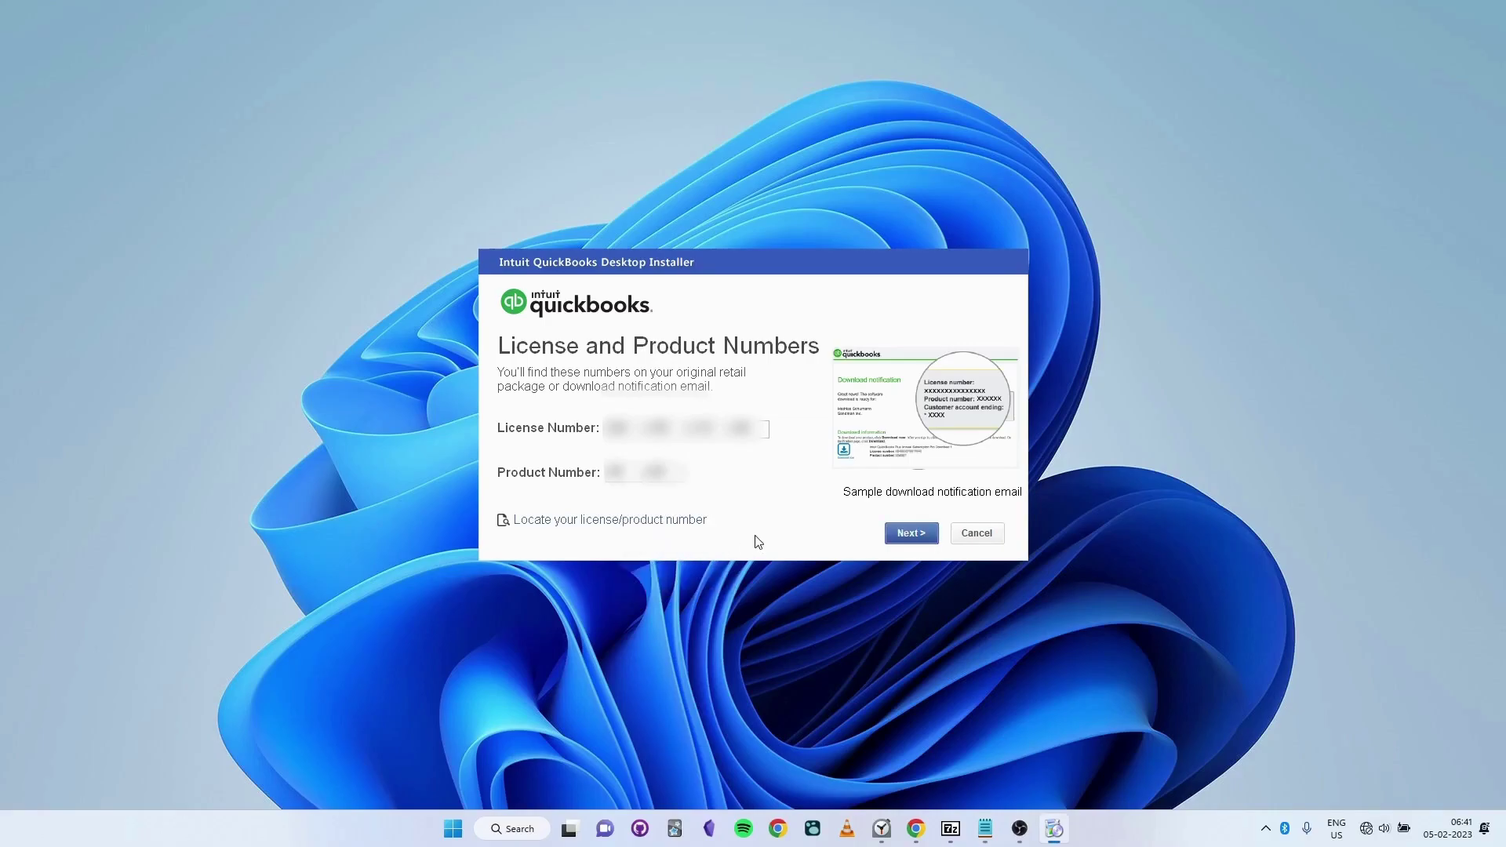
Select 'I'll be using QuickBooks Desktop on this computer' and continue to installation location.
left_click(902, 534)
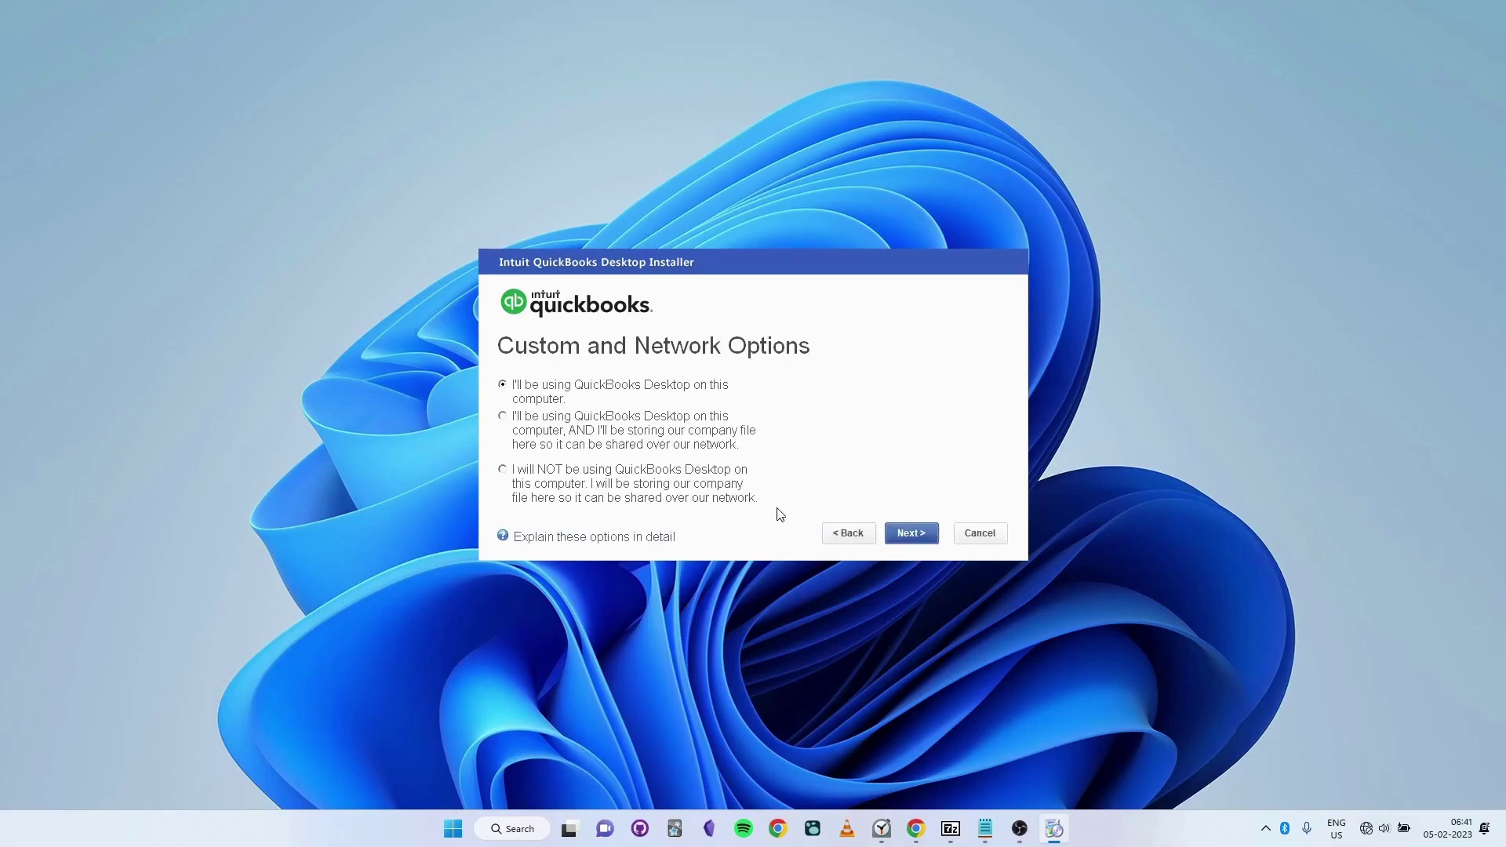
left_click(503, 417)
left_click(503, 471)
left_click(503, 385)
left_click(911, 533)
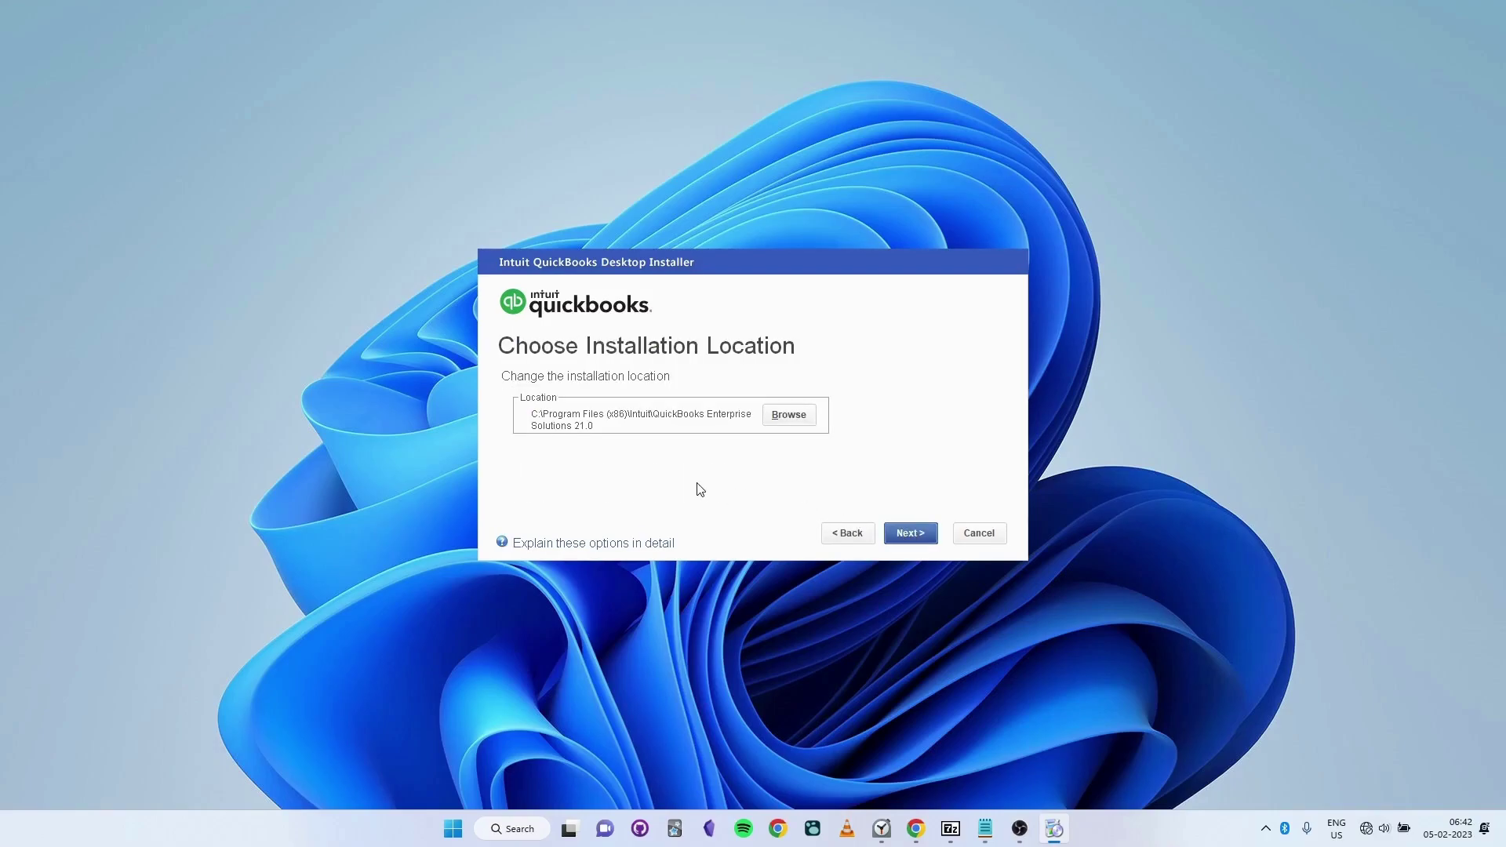
Keep the default C:\Program Files (x86)\Intuit\QuickBooks Enterprise Solutions 21.0 folder and continue.
left_click(796, 421)
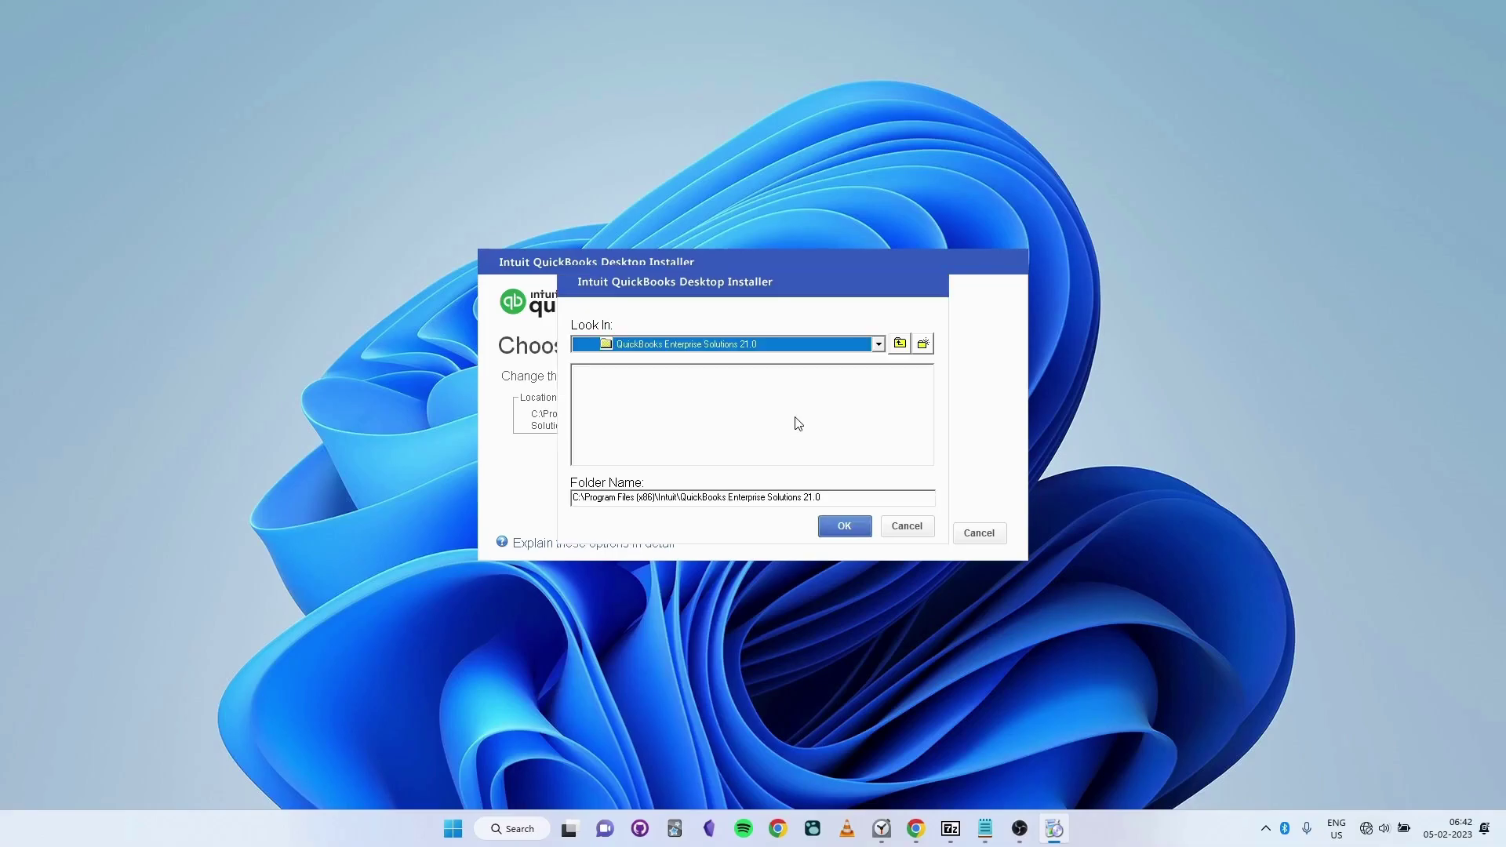
left_click(914, 529)
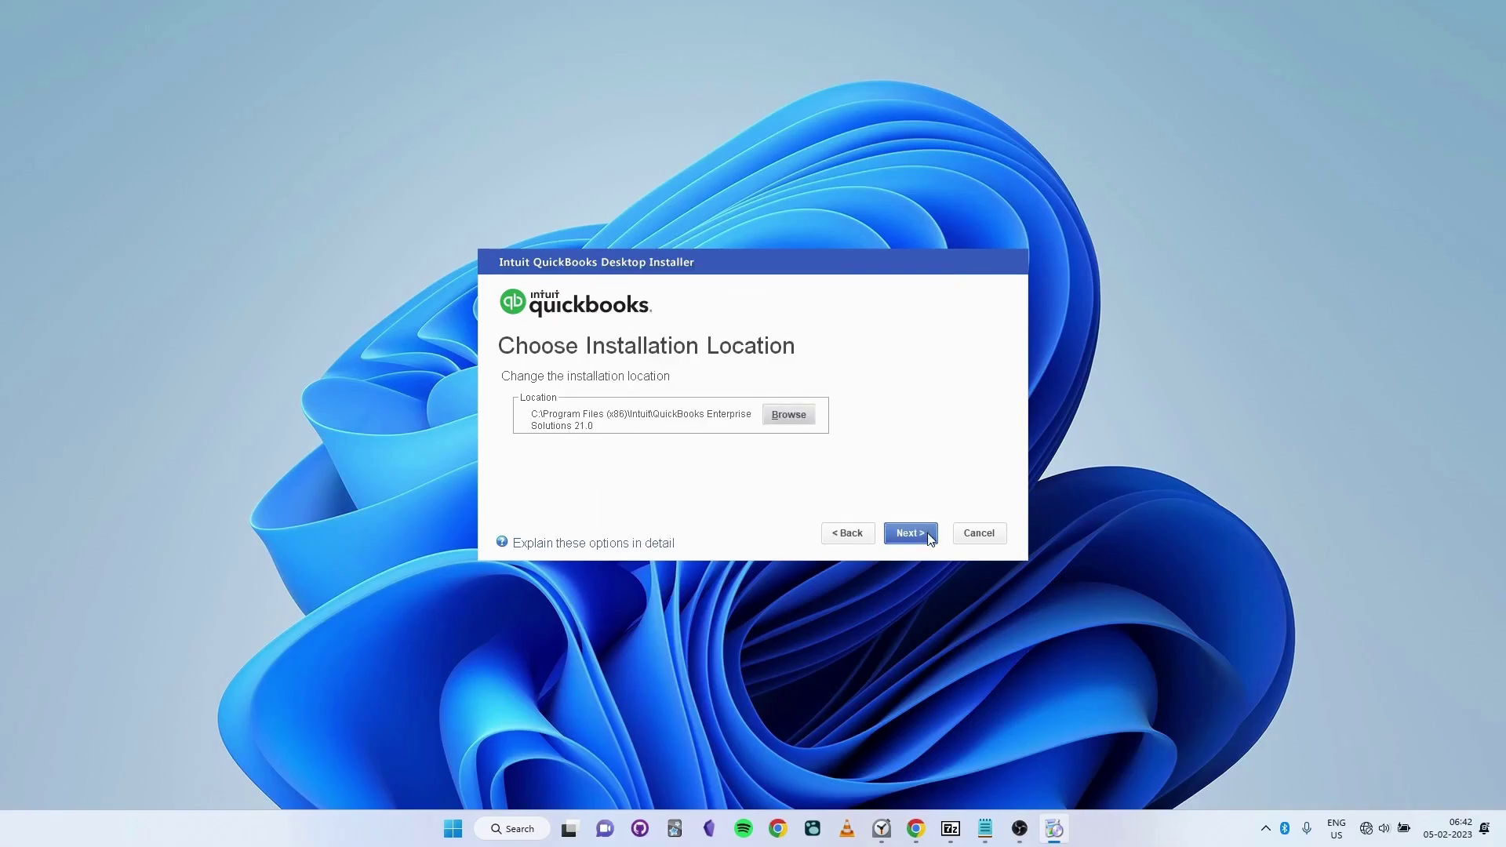
left_click(927, 535)
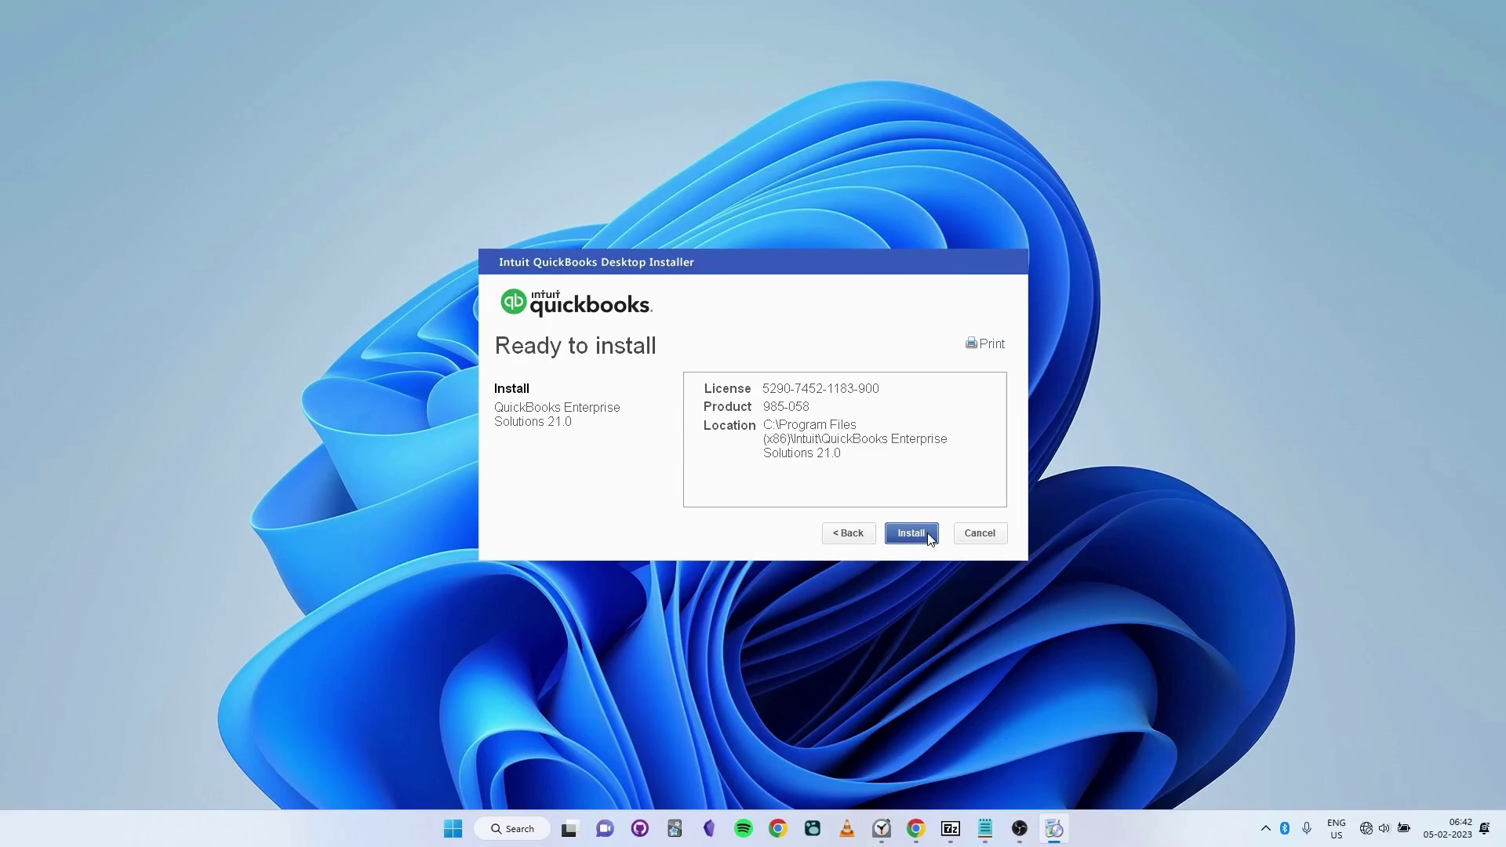
Install QuickBooks Enterprise Solutions 21.0 and wait for Installation Complete.
left_click(912, 534)
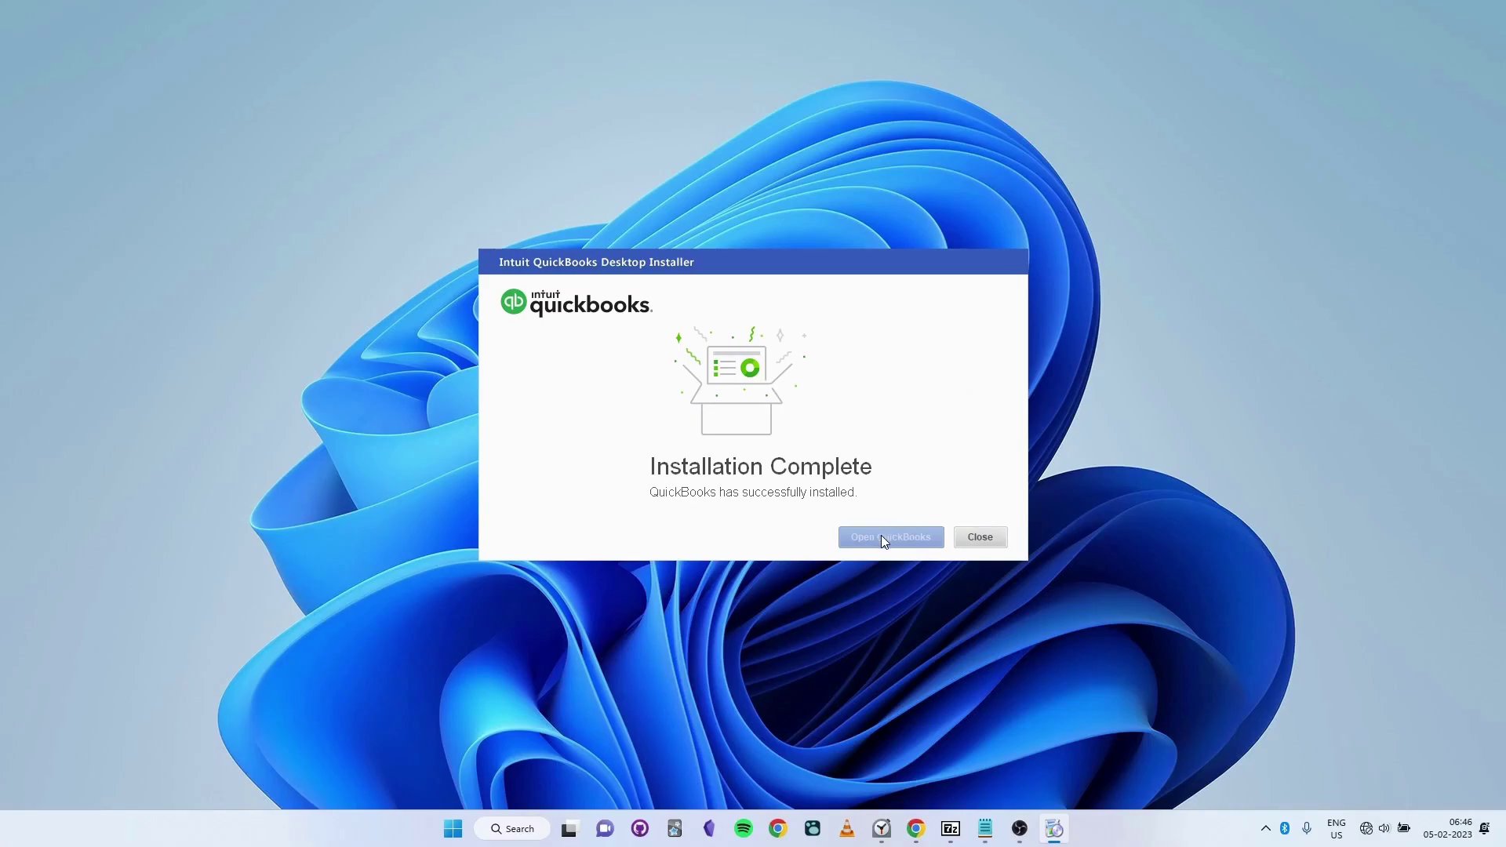
Close the finished installer and answer No to rebooting now.
left_click(980, 541)
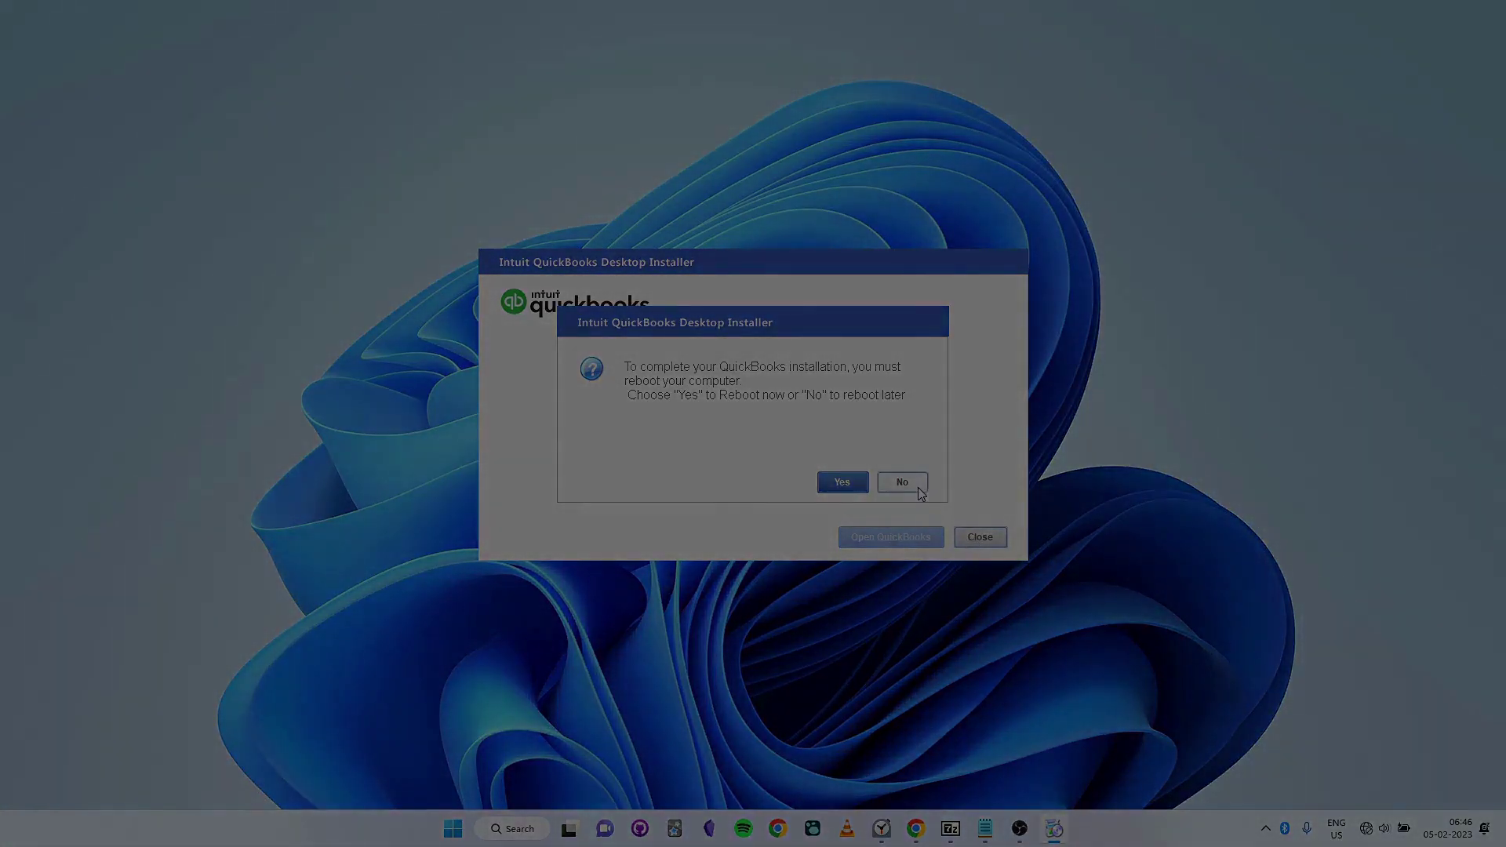
left_click(921, 489)
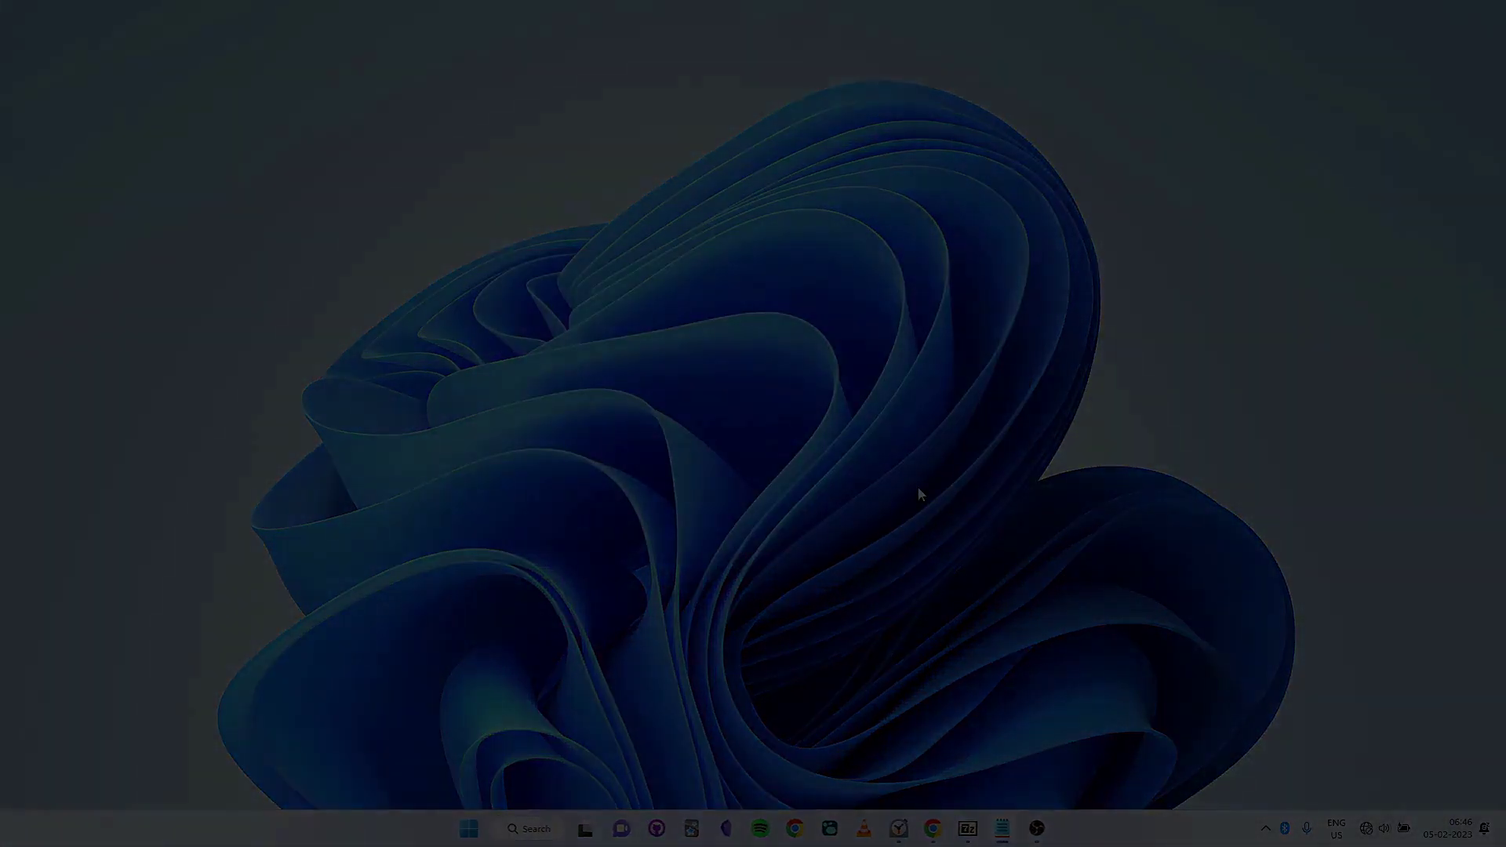